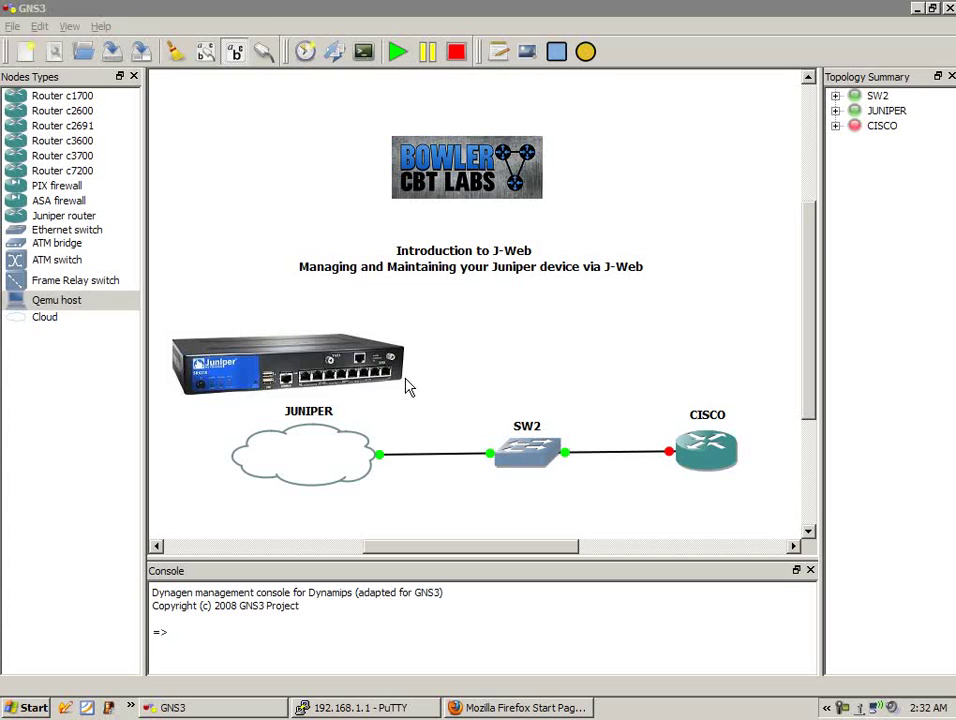
- Launch a Windows command prompt via Start > Run > cmd and move it aside
click(618, 227)
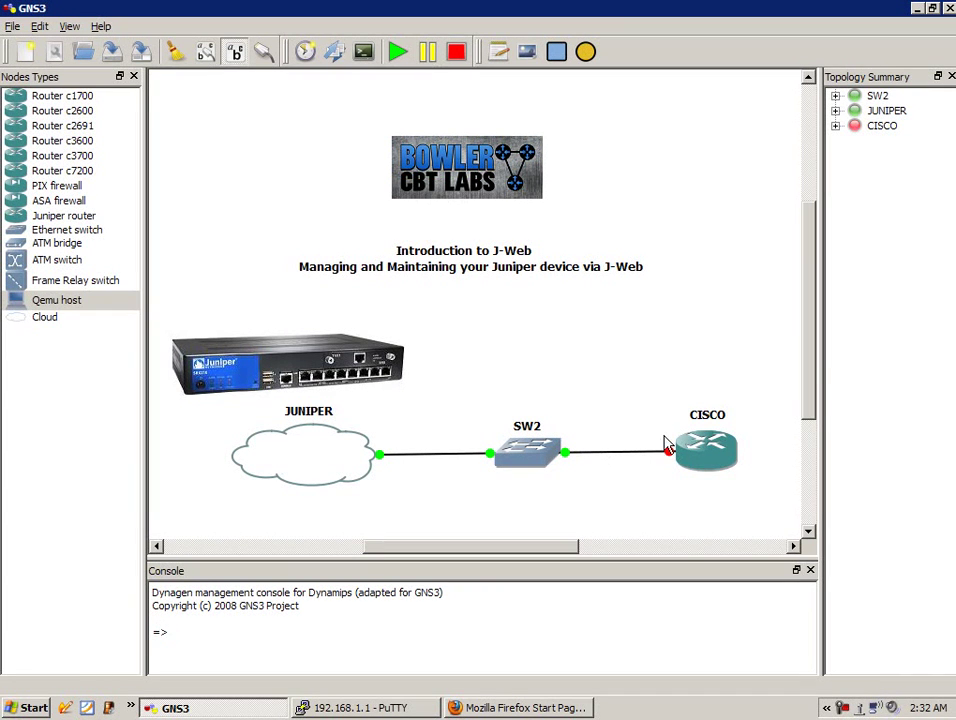
click(28, 708)
click(205, 648)
click(138, 657)
drag(384, 30, 489, 64)
- Add notes: 192.168.1.0/24 below SW2, .1 beside JUNIPER and .2 beside CISCO
click(476, 396)
text(192.168.1.0/24)
click(379, 416)
text(1)
click(499, 51)
click(664, 418)
text(.2)
drag(668, 424, 645, 428)
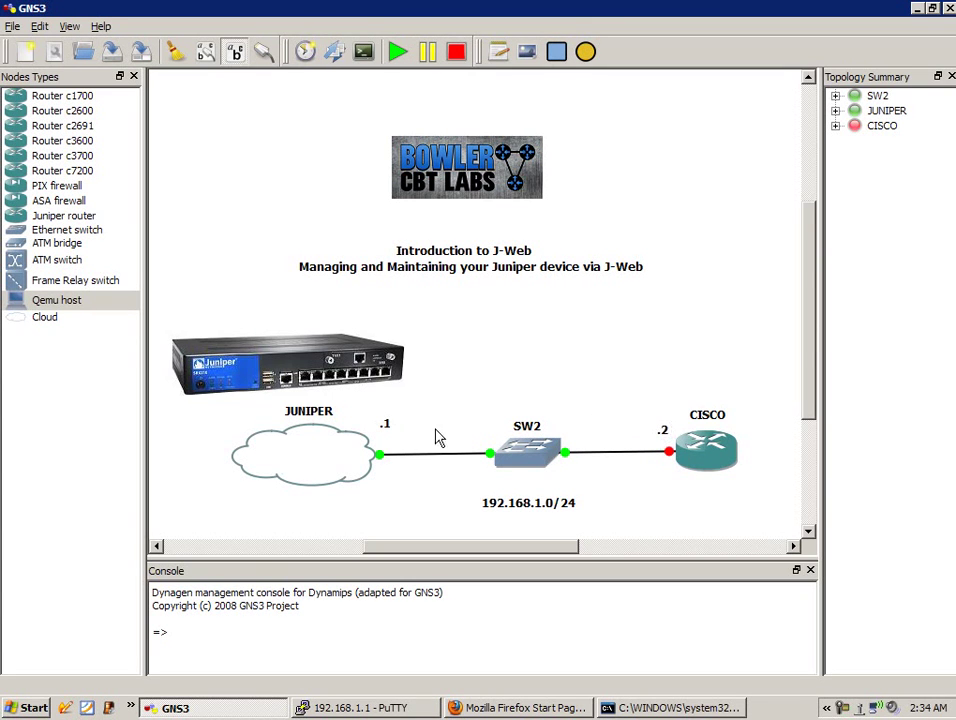
click(393, 438)
- Run ping 192.168.1.1 in the command prompt, then go back to the GNS3 topology
click(604, 707)
text(ping 192.168.1.1)
key(Return)
key(Return)
click(469, 380)
- Load 192.168.1.1 in Firefox, which ends on the Unable to connect error page
click(520, 707)
click(270, 59)
text(192.167)
key(BackSpace)
text(8.1.1)
key(Return)
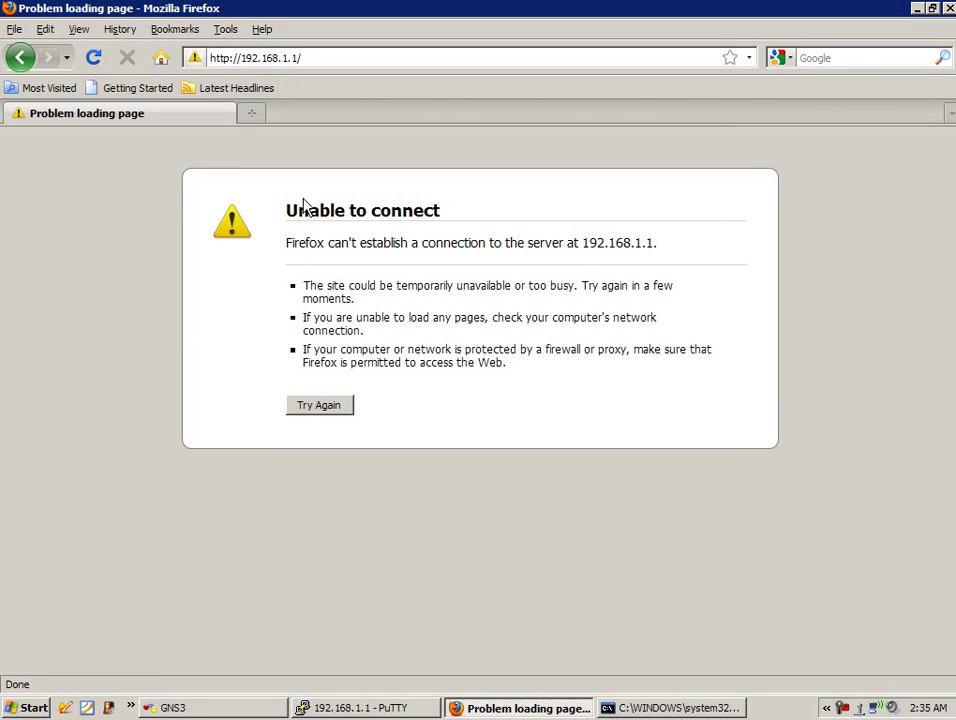
drag(304, 203, 440, 208)
- In the Juniper SSH session, enter configuration mode and edit system services
click(405, 241)
click(355, 709)
text(edit)
key(Return)
key(Return)
key(Return)
text(edit)
key(Return)
text(s)
key(BackSpace)
text(edit system services)
key(Return)
- Use the ? help to find the options, then enter set web-management http
text(set)
text( ?)
drag(150, 508, 299, 508)
click(327, 477)
text(we)
key(Tab)
text(?)
drag(153, 508, 450, 506)
click(415, 478)
drag(366, 507, 513, 486)
click(513, 486)
text(http)
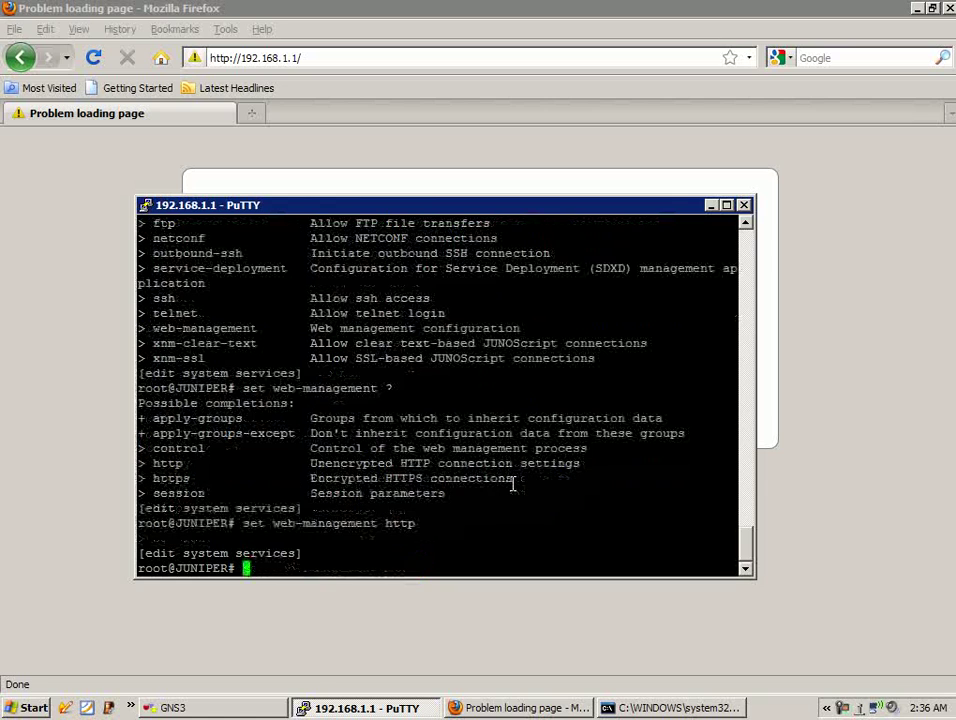